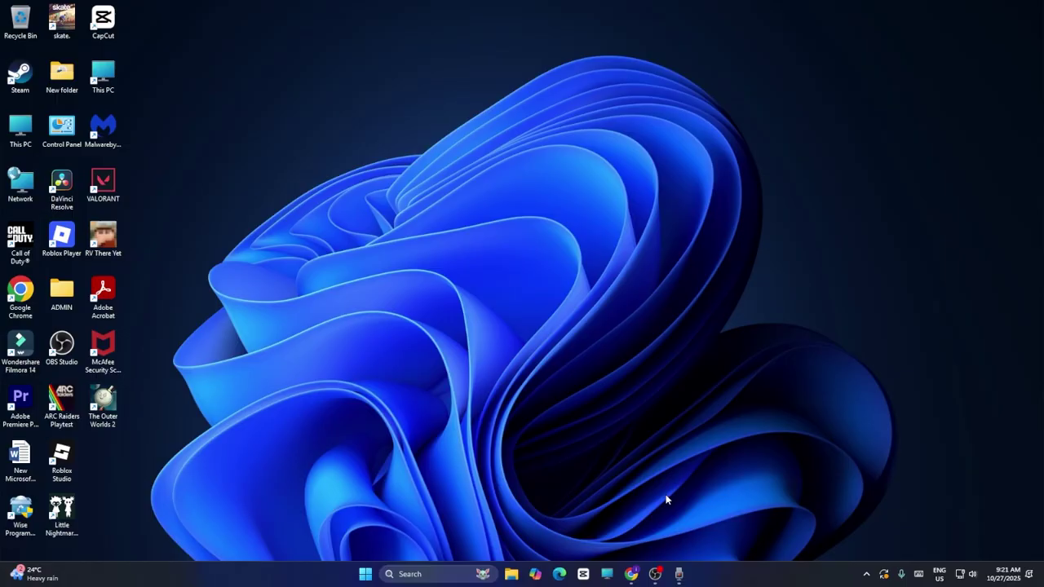
Switch to Chrome, bring up the Proton VPN website and open its pricing plans.
{"action": "left_click", "coordinate": [631, 574]}
{"action": "left_click", "coordinate": [208, 9]}
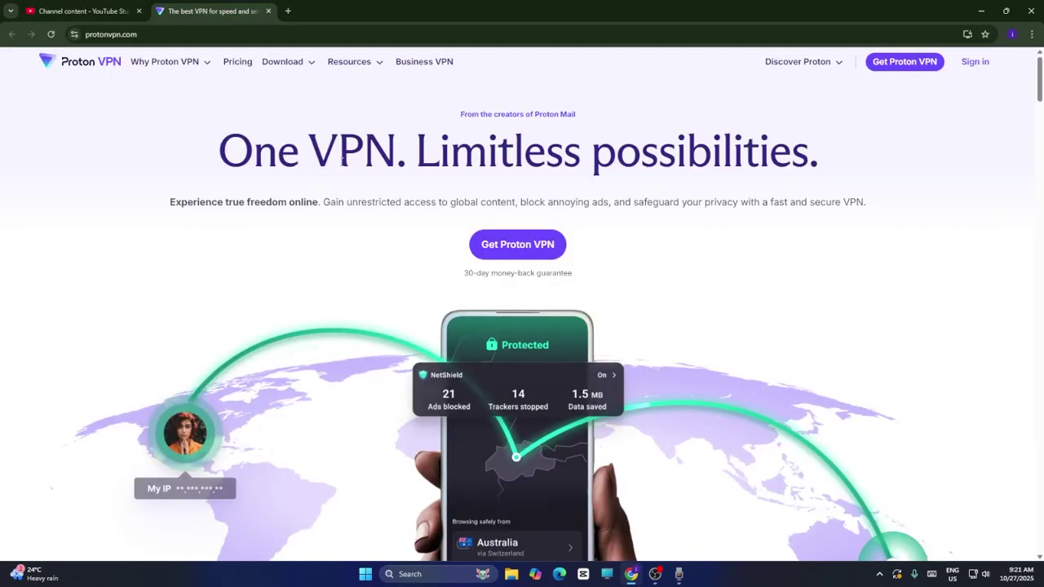
{"action": "left_click_drag", "start_coordinate": [224, 159], "coordinate": [851, 165]}
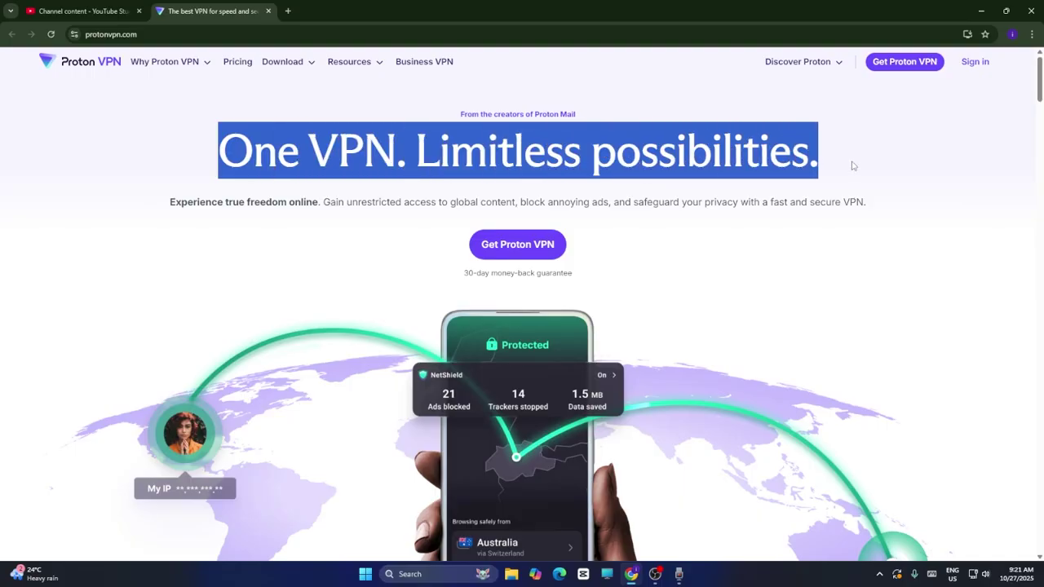
{"action": "left_click", "coordinate": [527, 245]}
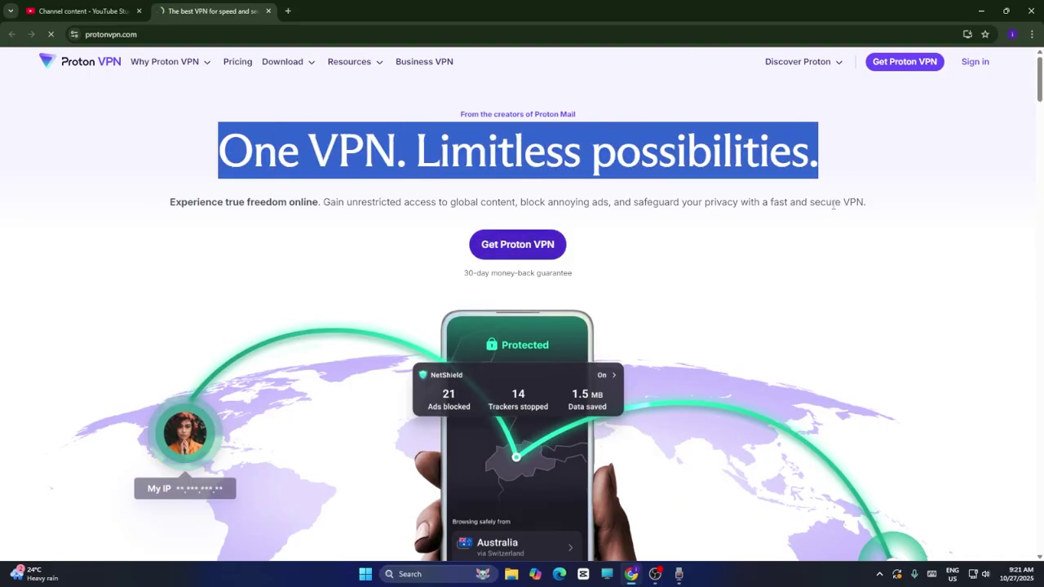
{"action": "scroll", "coordinate": [240, 283], "scroll_direction": "down", "scroll_amount": 2}
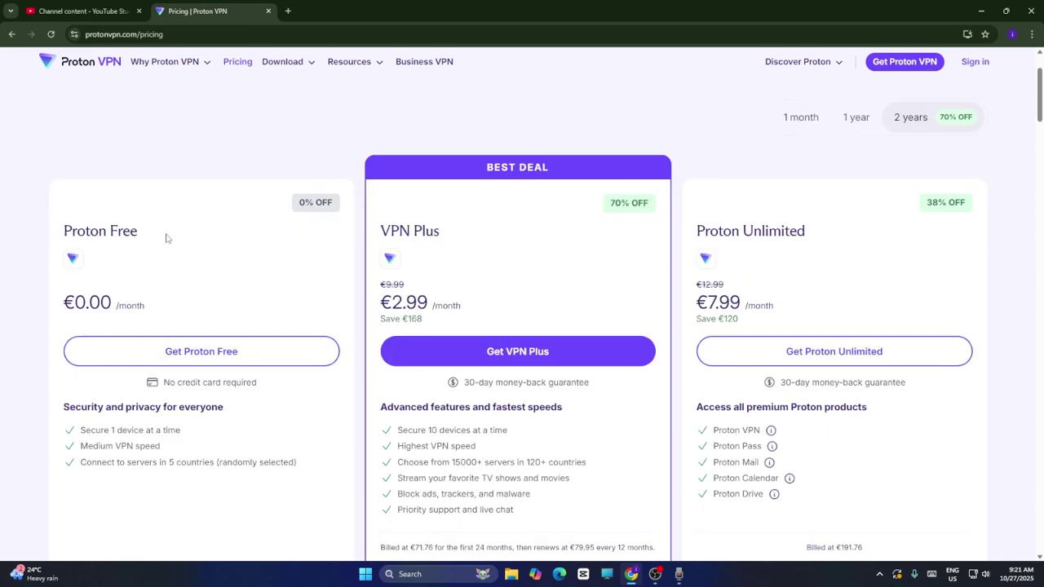
Examine the Proton Free plan and its sign-up option, dismiss the VPN Plus offer and minimize the browser.
{"action": "scroll", "coordinate": [221, 256], "scroll_direction": "down", "scroll_amount": 4}
{"action": "scroll", "coordinate": [221, 257], "scroll_direction": "up", "scroll_amount": 4}
{"action": "left_click", "coordinate": [278, 350]}
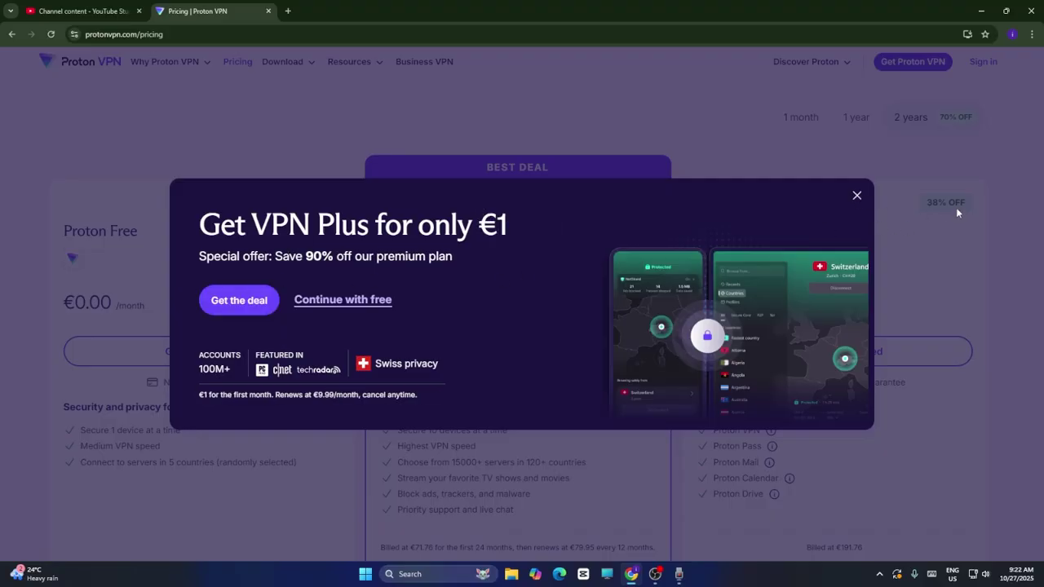
{"action": "left_click", "coordinate": [856, 195]}
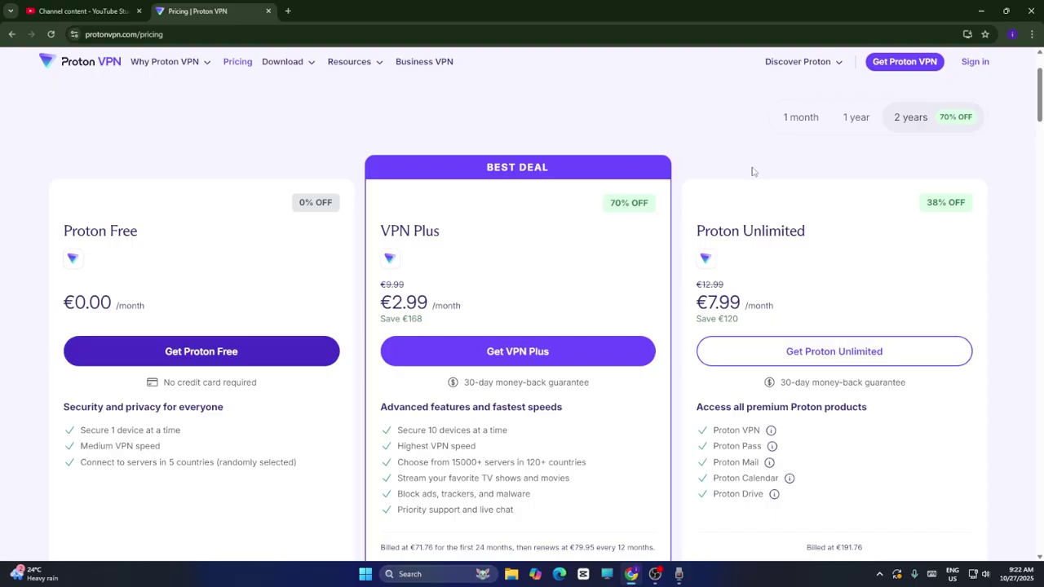
{"action": "scroll", "coordinate": [752, 169], "scroll_direction": "up", "scroll_amount": 1}
{"action": "left_click", "coordinate": [981, 11]}
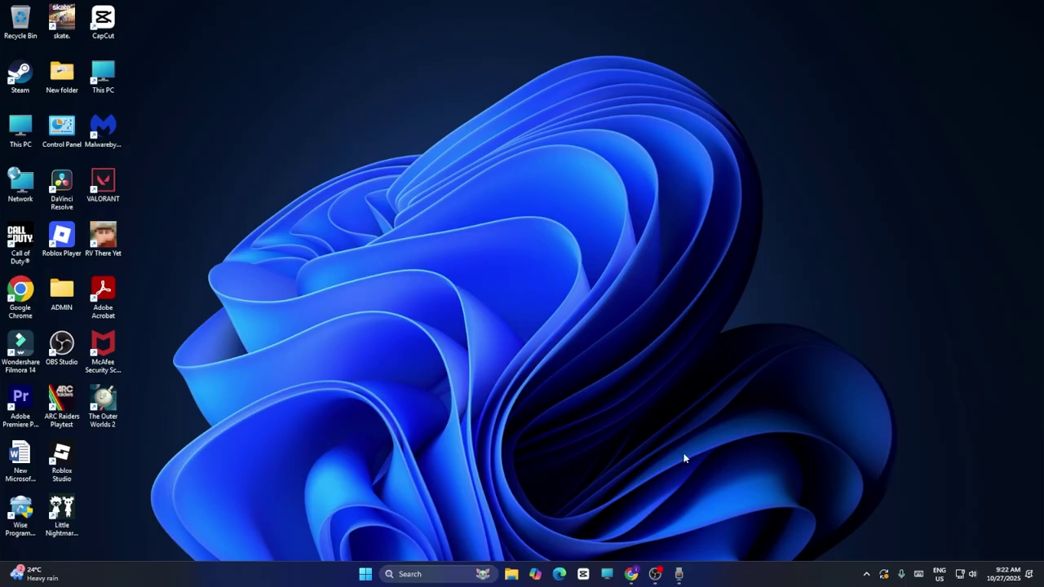
Open the Network Connections window by running ncpa.cpl from the Run dialog.
{"action": "left_click", "coordinate": [424, 575]}
{"action": "type", "text": "run"}
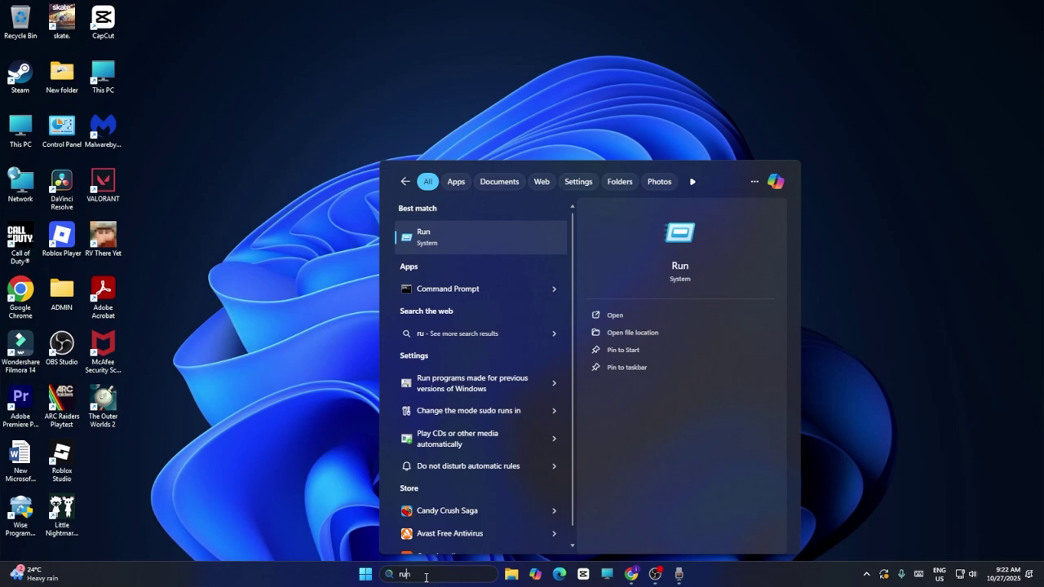
{"action": "key", "text": "Return"}
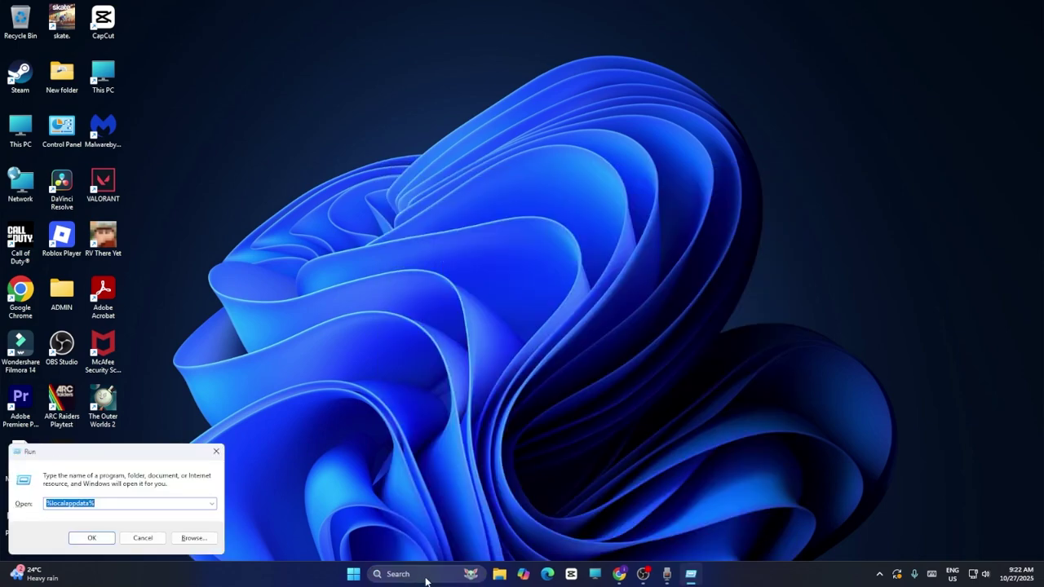
{"action": "type", "text": "ncpa"}
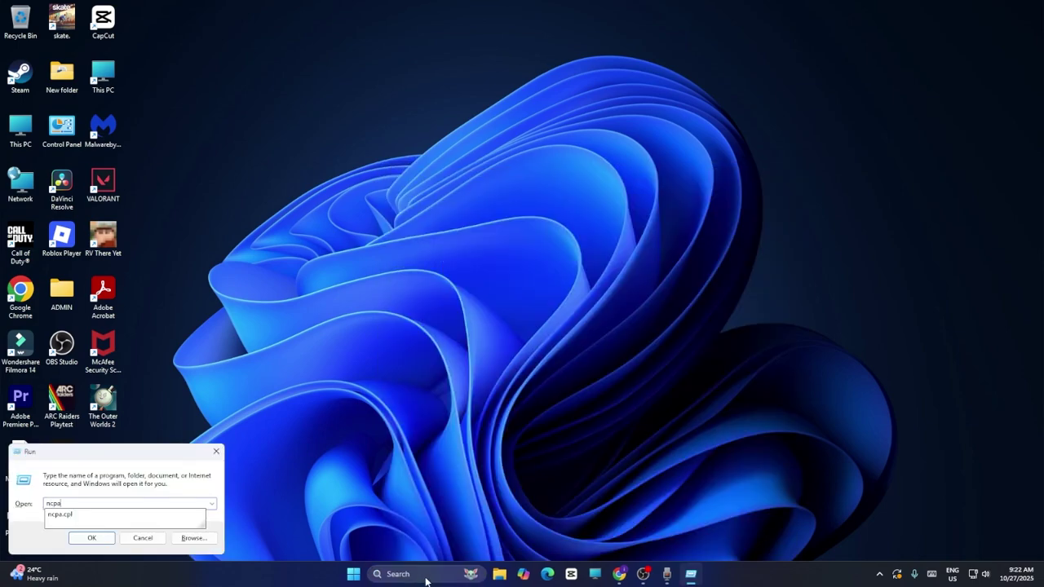
{"action": "type", "text": "/c"}
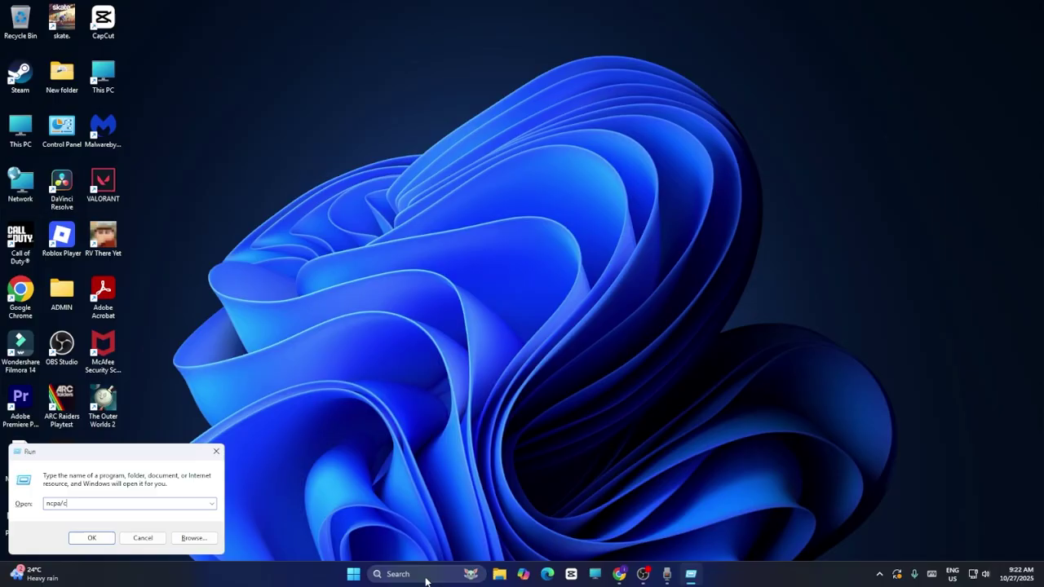
{"action": "key", "text": "BackSpace"}
{"action": "key", "text": "BackSpace"}
{"action": "type", "text": ".cpl"}
{"action": "key", "text": "Return"}
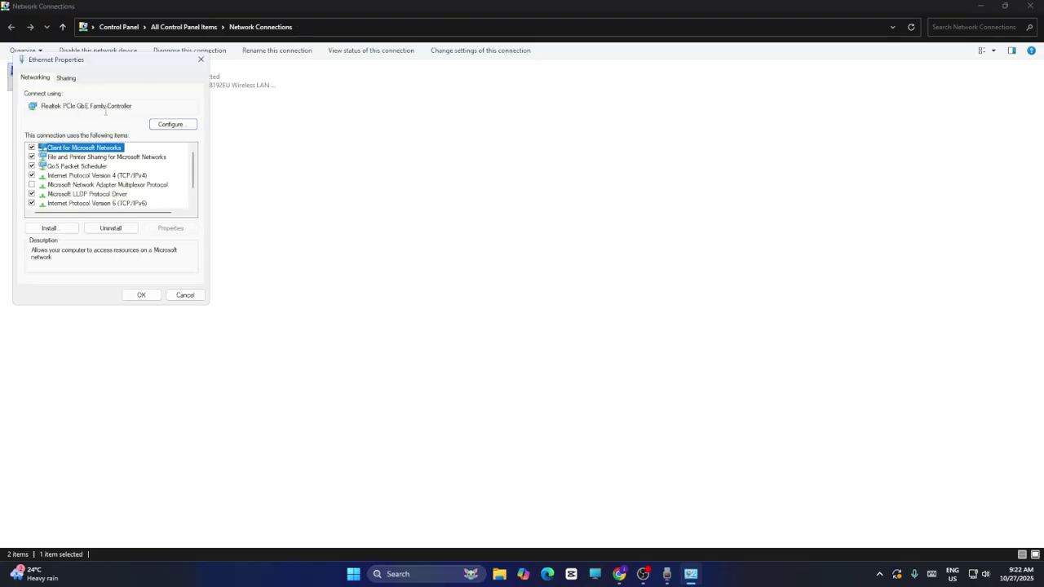
Set the Ethernet adapter's IPv4 DNS servers to 8.8.8.8 preferred and 8.8.4.4 alternate, save, and close Network Connections.
{"action": "left_click", "coordinate": [97, 176]}
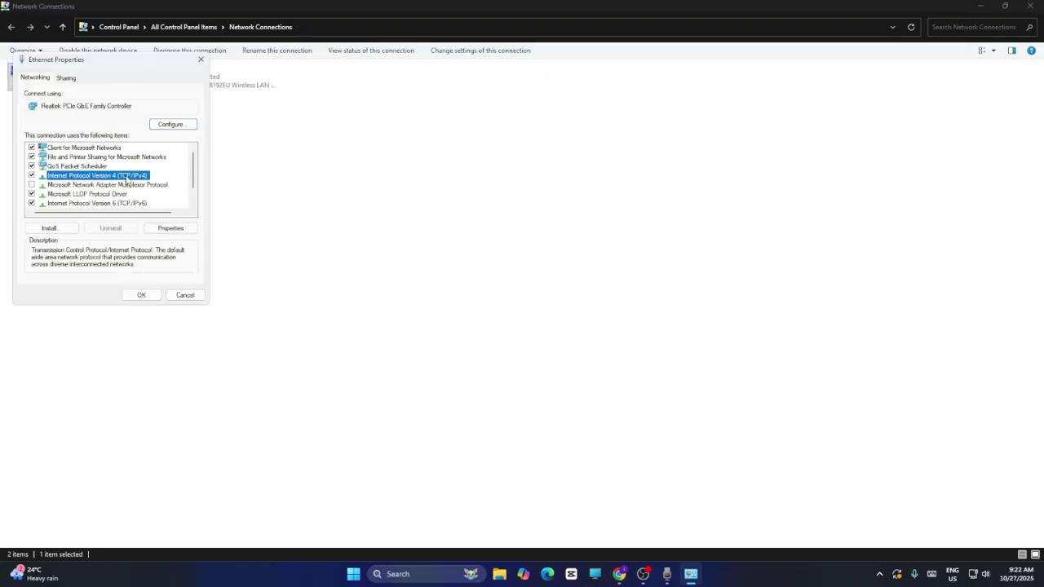
{"action": "left_click", "coordinate": [177, 231]}
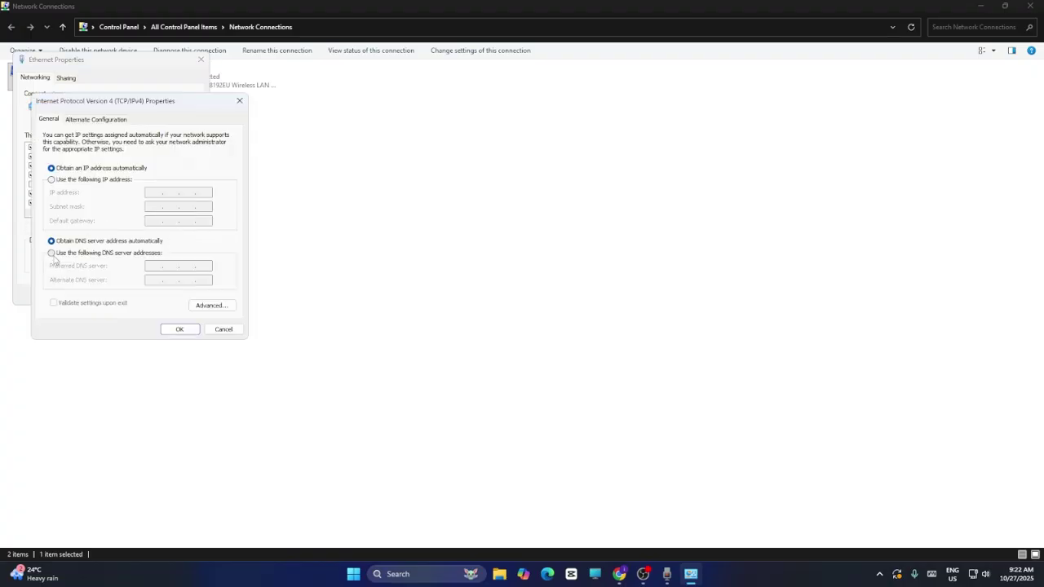
{"action": "left_click", "coordinate": [54, 254]}
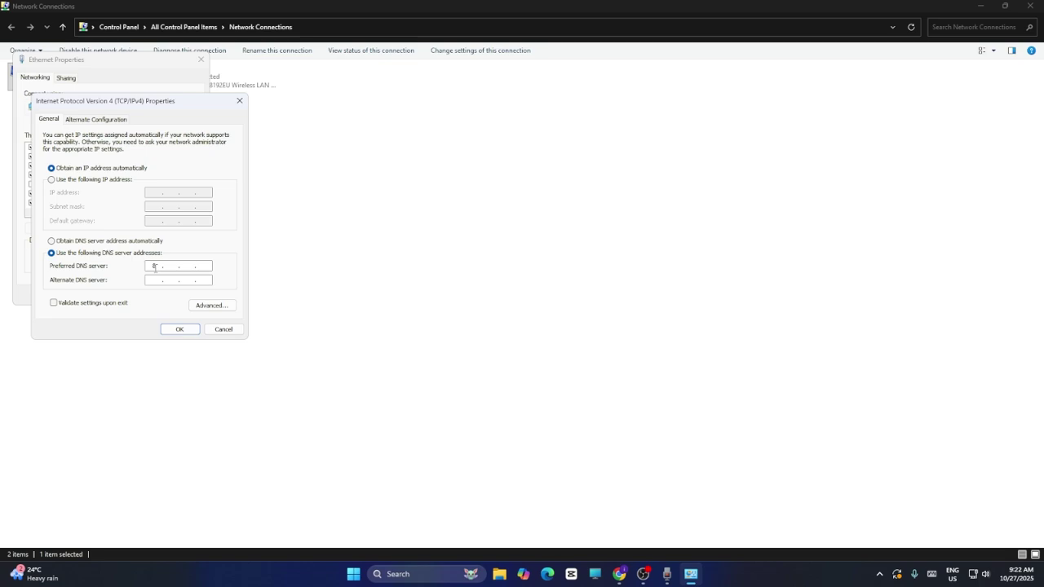
{"action": "type", "text": "88"}
{"action": "key", "text": "BackSpace"}
{"action": "type", "text": ".8.8.8"}
{"action": "left_click", "coordinate": [162, 281]}
{"action": "type", "text": "8.8.4.4"}
{"action": "left_click", "coordinate": [180, 329]}
{"action": "left_click", "coordinate": [142, 295]}
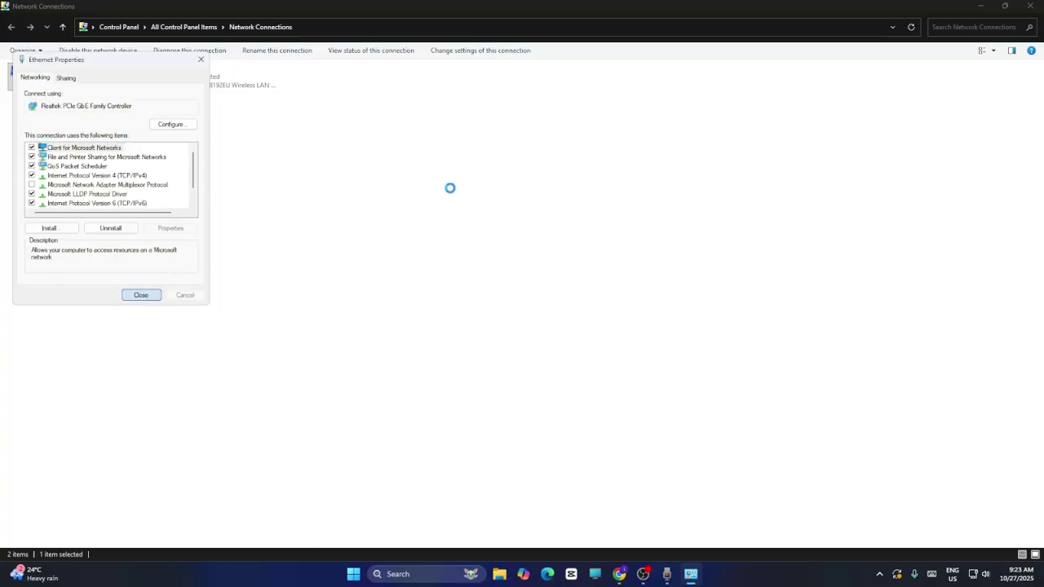
{"action": "left_click", "coordinate": [1026, 8]}
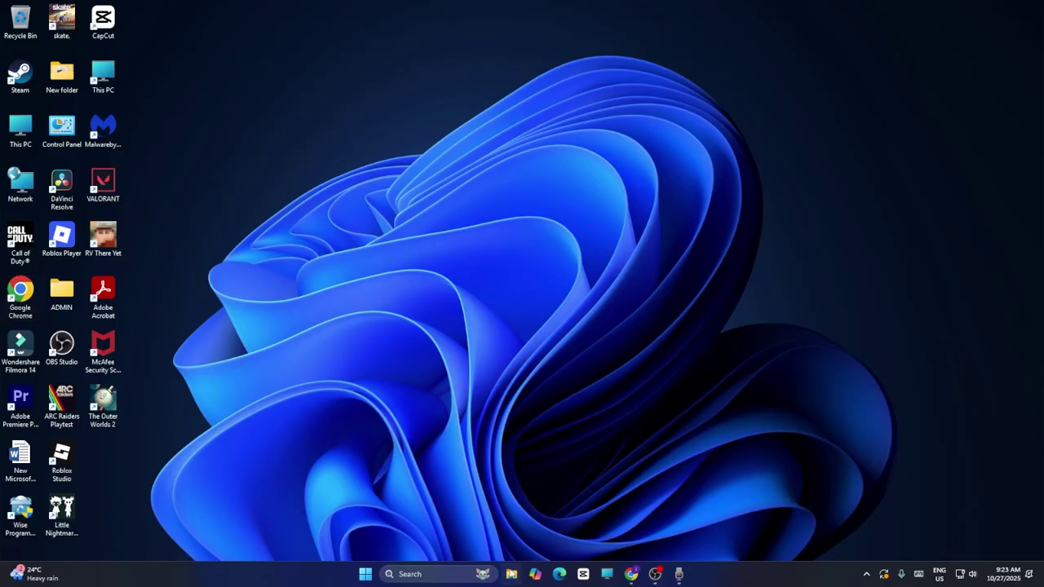
Open a maximized File Explorer window and go to the Program Files folder on Local Disk (C:).
{"action": "key", "text": "super+e"}
{"action": "left_click", "coordinate": [64, 303]}
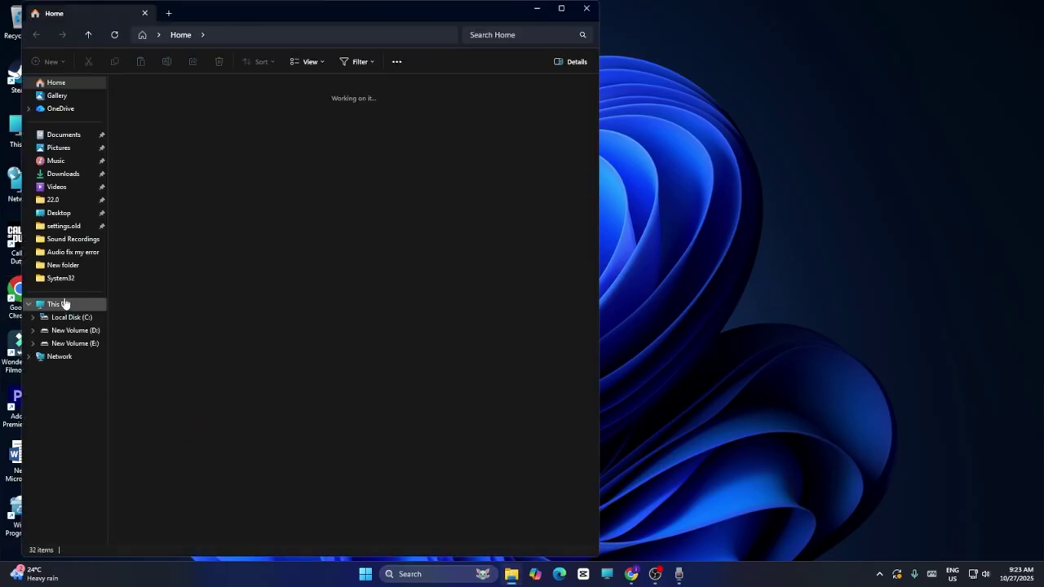
{"action": "left_click", "coordinate": [561, 8]}
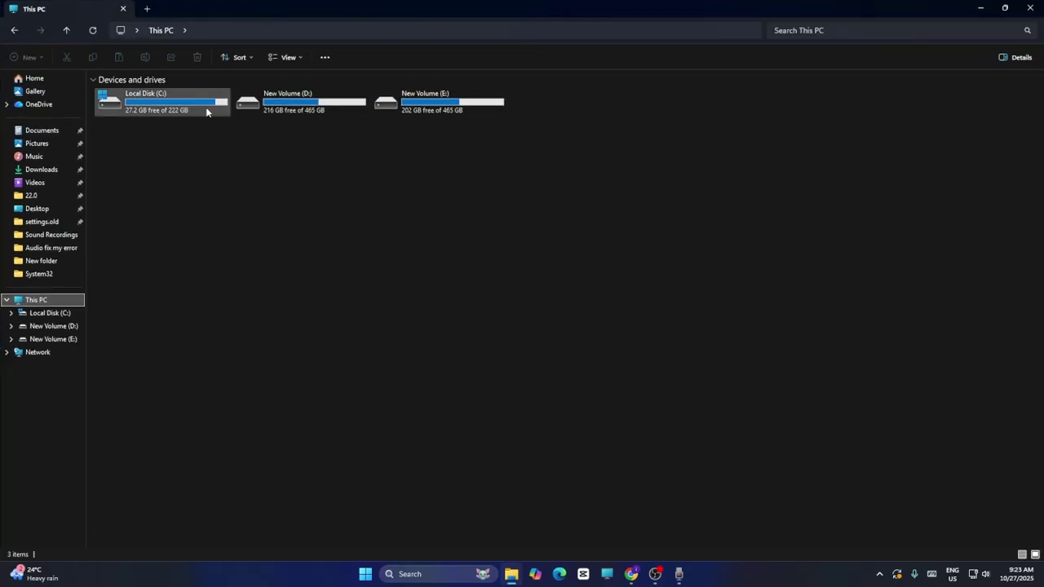
{"action": "double_click", "coordinate": [187, 99]}
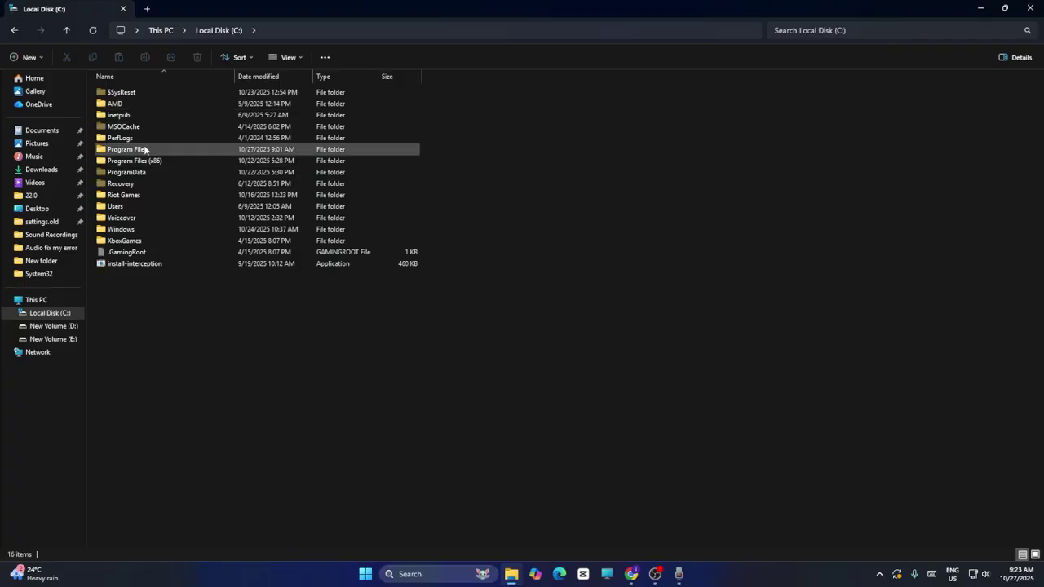
{"action": "double_click", "coordinate": [142, 149]}
Navigate from Program Files to Rockstar Games\Launcher\Redistributables\SocialClub.
{"action": "scroll", "coordinate": [169, 263], "scroll_direction": "down", "scroll_amount": 4}
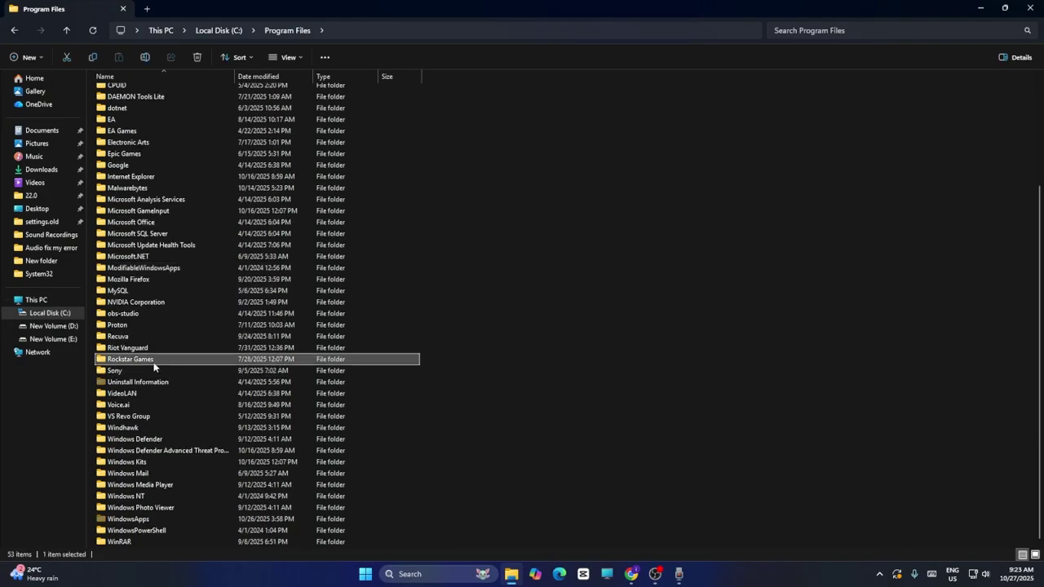
{"action": "double_click", "coordinate": [154, 360]}
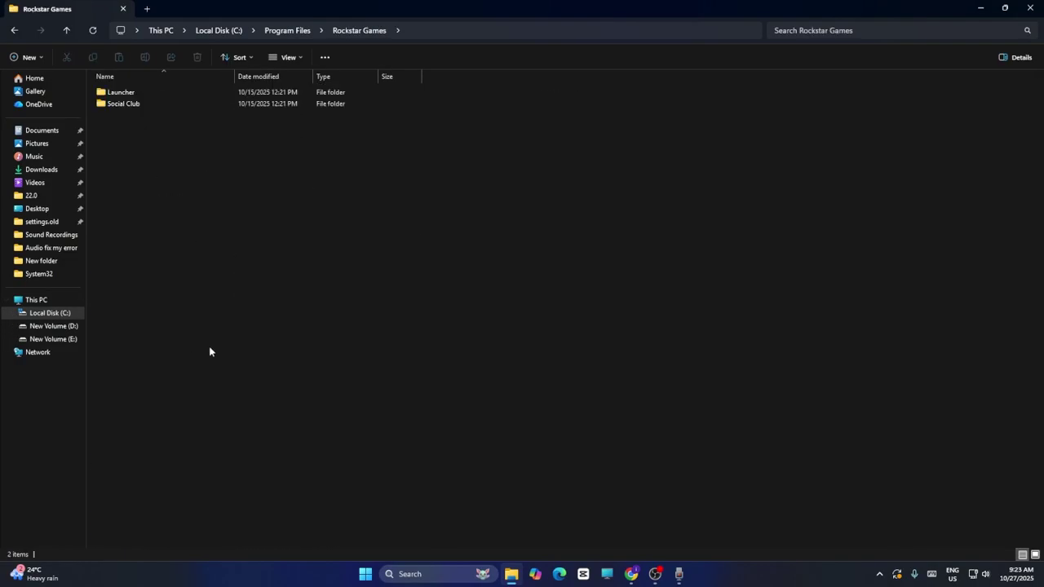
{"action": "left_click", "coordinate": [133, 96]}
{"action": "double_click", "coordinate": [133, 95]}
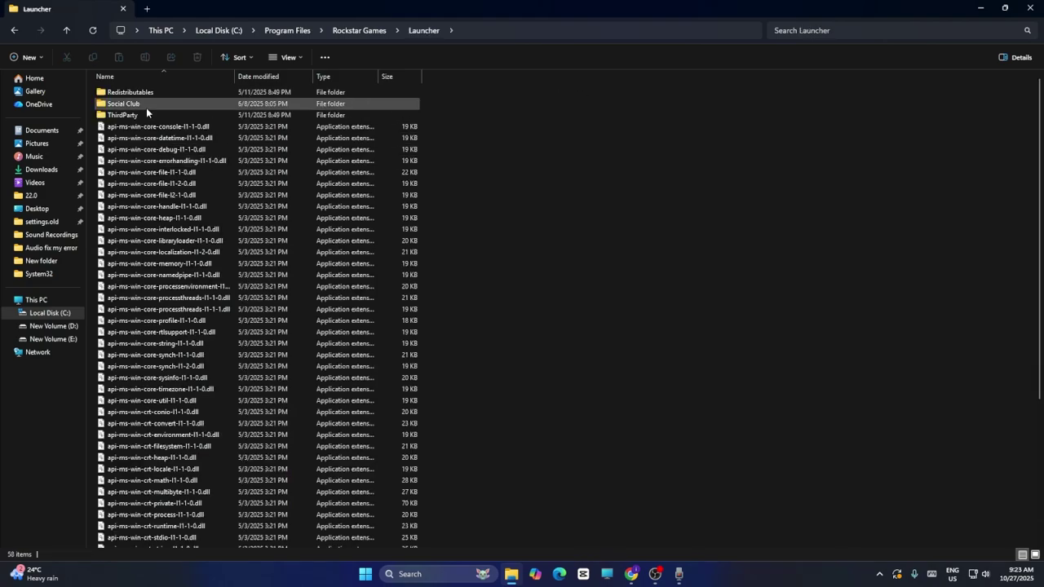
{"action": "double_click", "coordinate": [156, 94]}
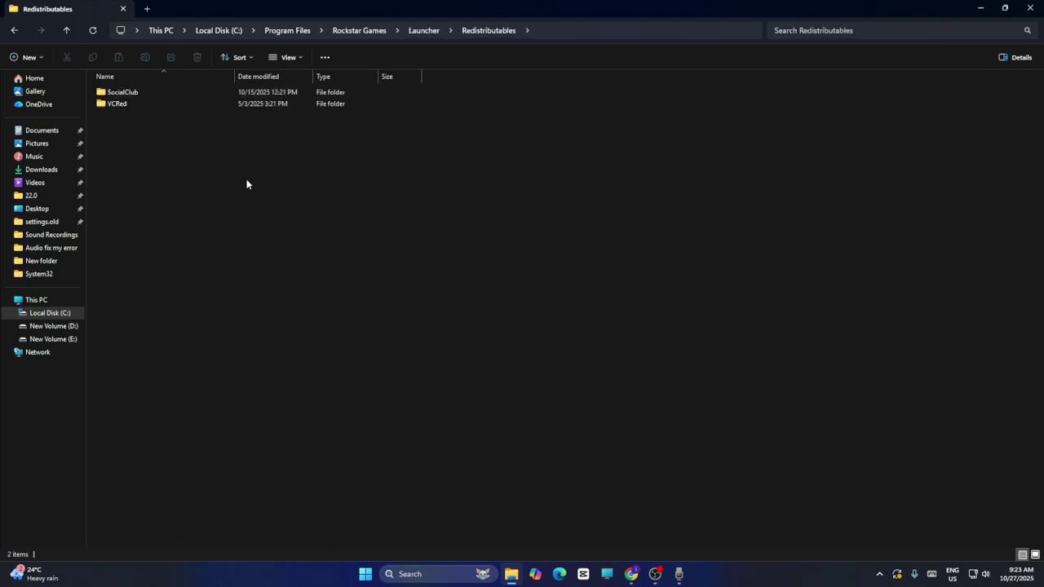
{"action": "double_click", "coordinate": [140, 95]}
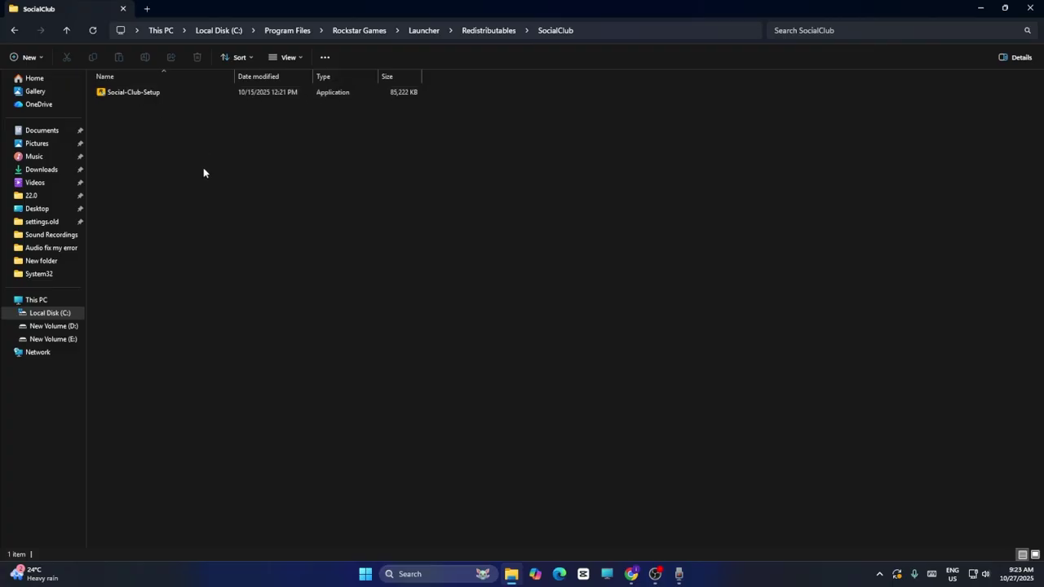
Run Social-Club-Setup to install the Rockstar Games SDK in English, accepting the license agreement, and close the installer and File Explorer.
{"action": "left_click", "coordinate": [154, 95]}
{"action": "right_click", "coordinate": [154, 95]}
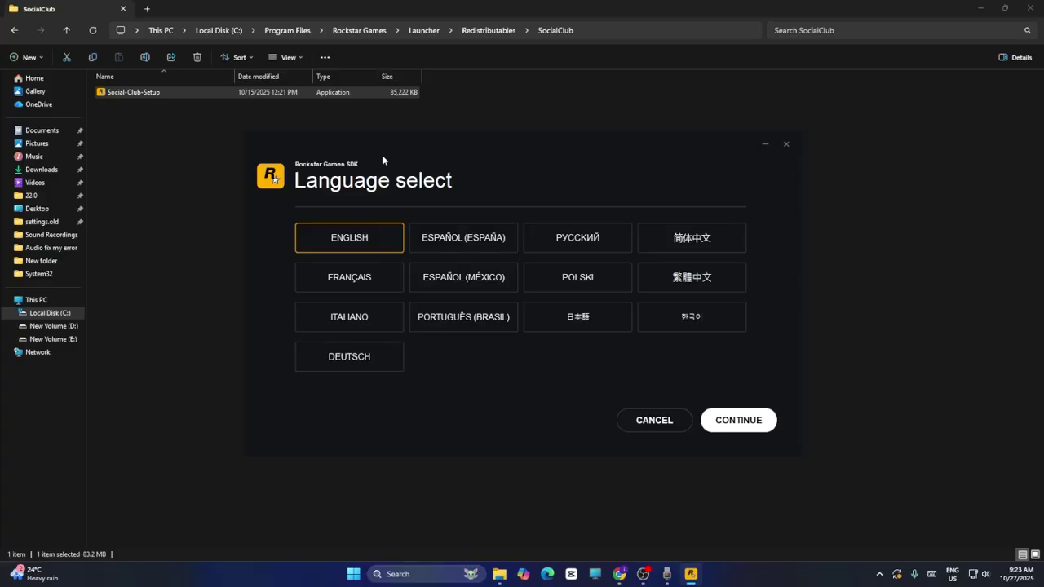
{"action": "left_click", "coordinate": [711, 425]}
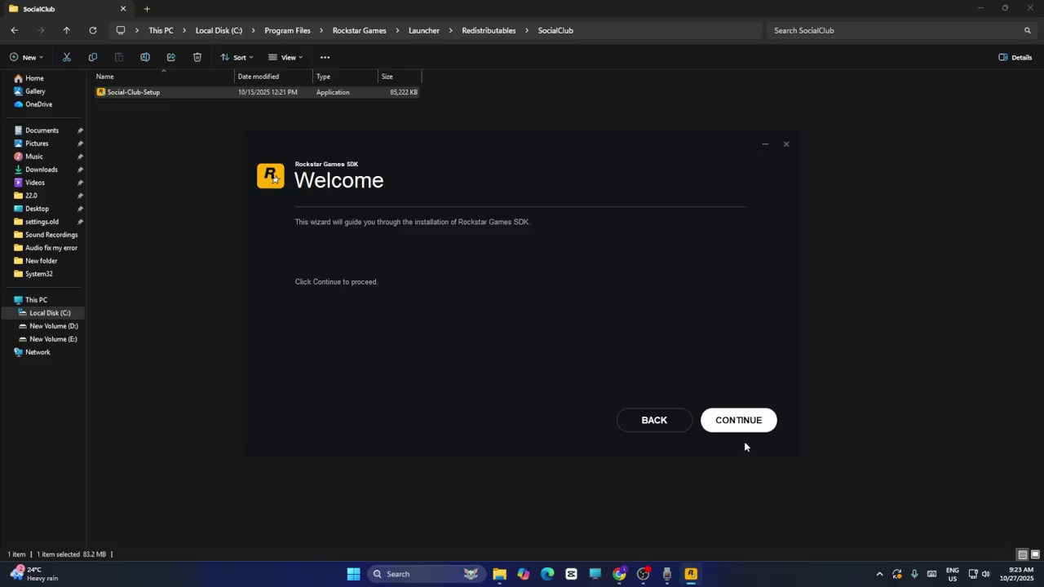
{"action": "left_click", "coordinate": [750, 429]}
{"action": "left_click", "coordinate": [301, 392]}
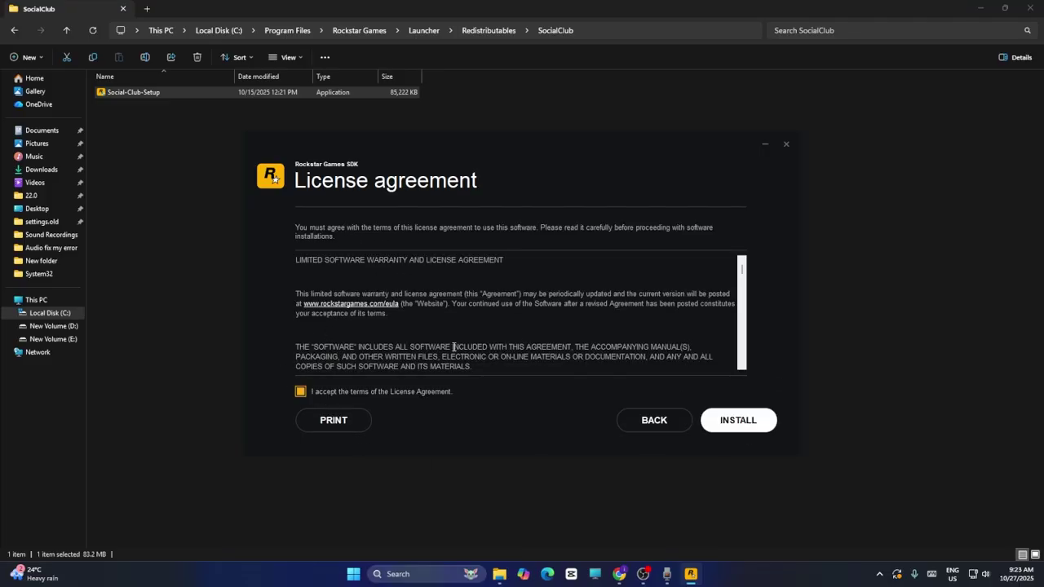
{"action": "left_click", "coordinate": [737, 420]}
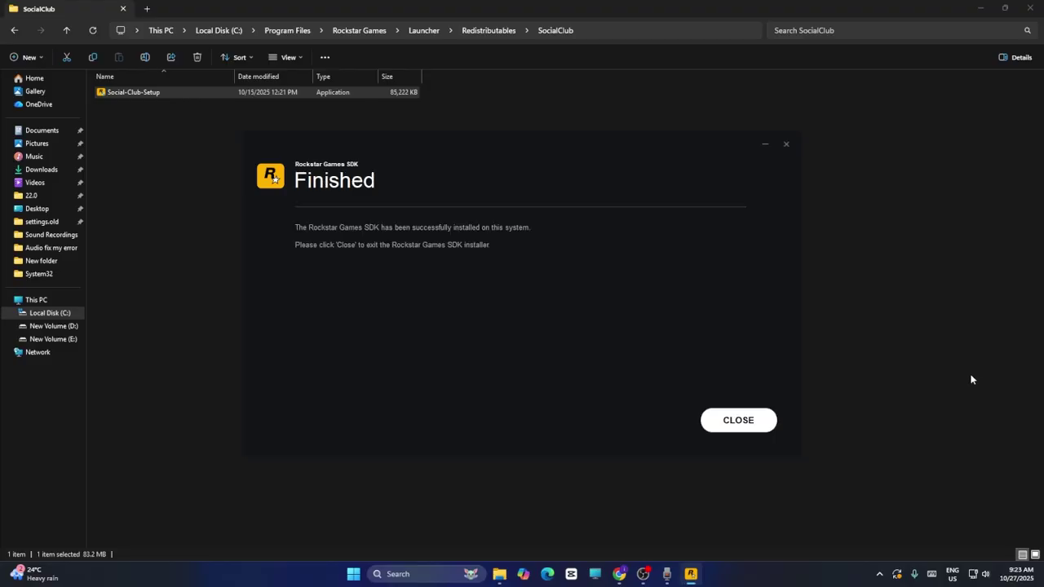
{"action": "left_click", "coordinate": [757, 420]}
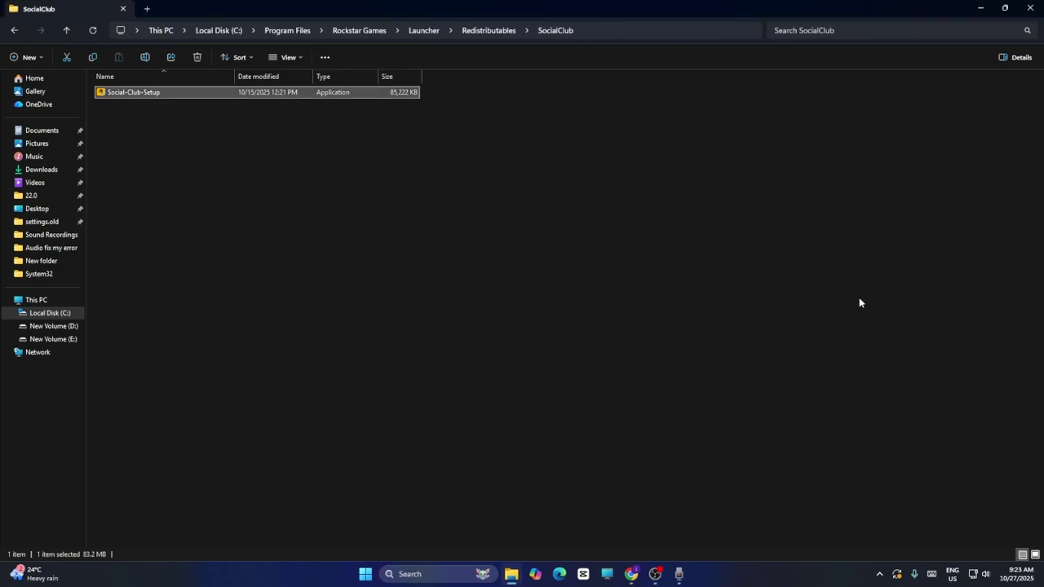
{"action": "left_click", "coordinate": [1030, 10]}
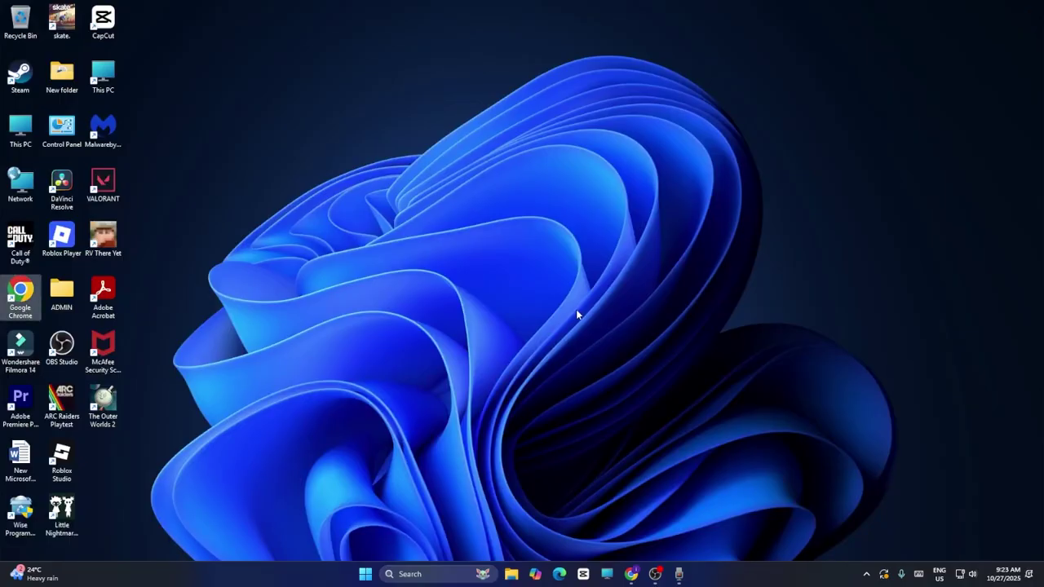
Launch the Windows Services console by running services.msc from the Run dialog.
{"action": "left_click", "coordinate": [426, 574]}
{"action": "type", "text": "run"}
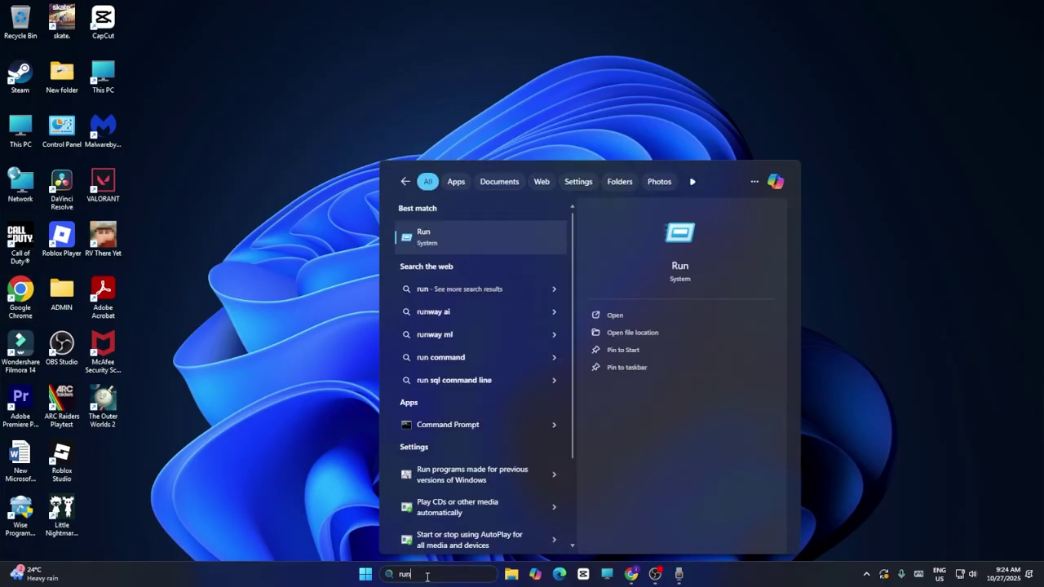
{"action": "key", "text": "Return"}
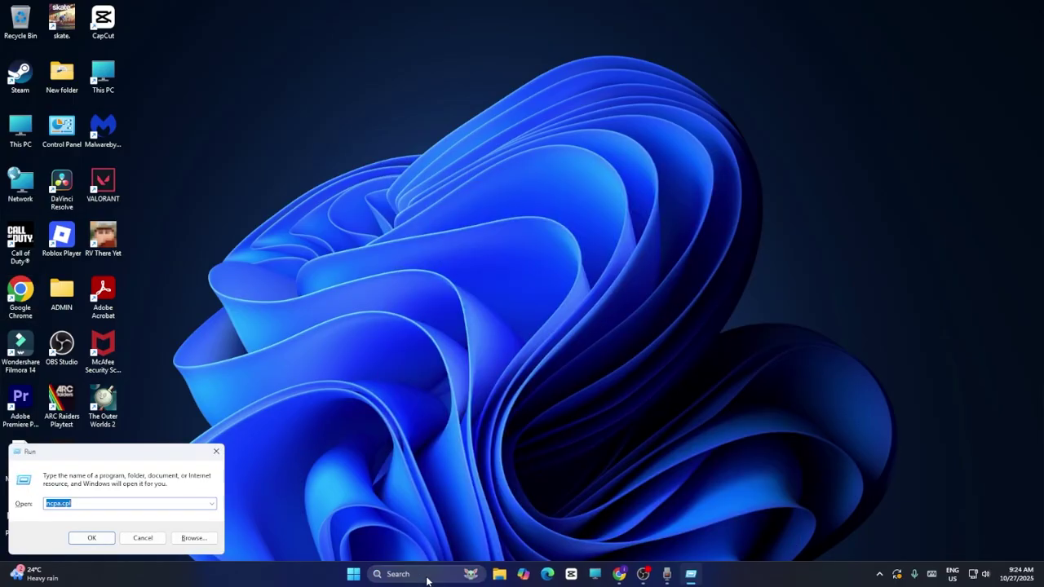
{"action": "type", "text": "service"}
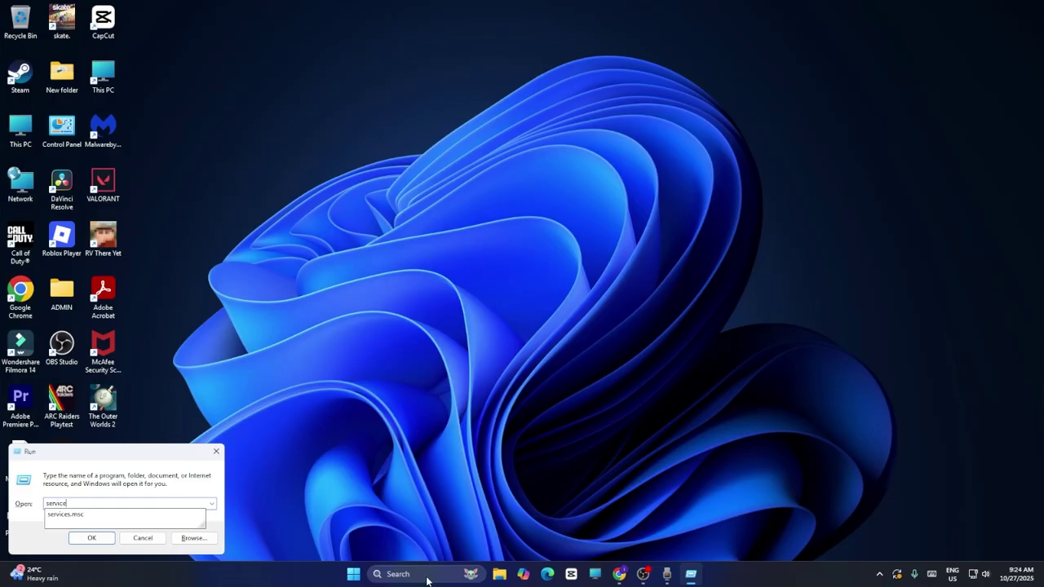
{"action": "type", "text": "s.msc"}
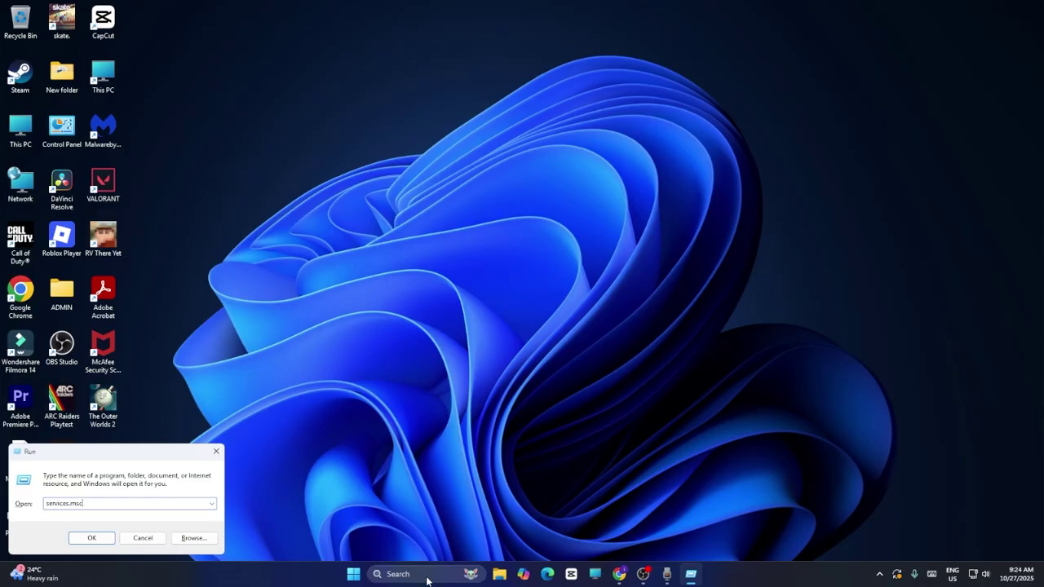
{"action": "key", "text": "Return"}
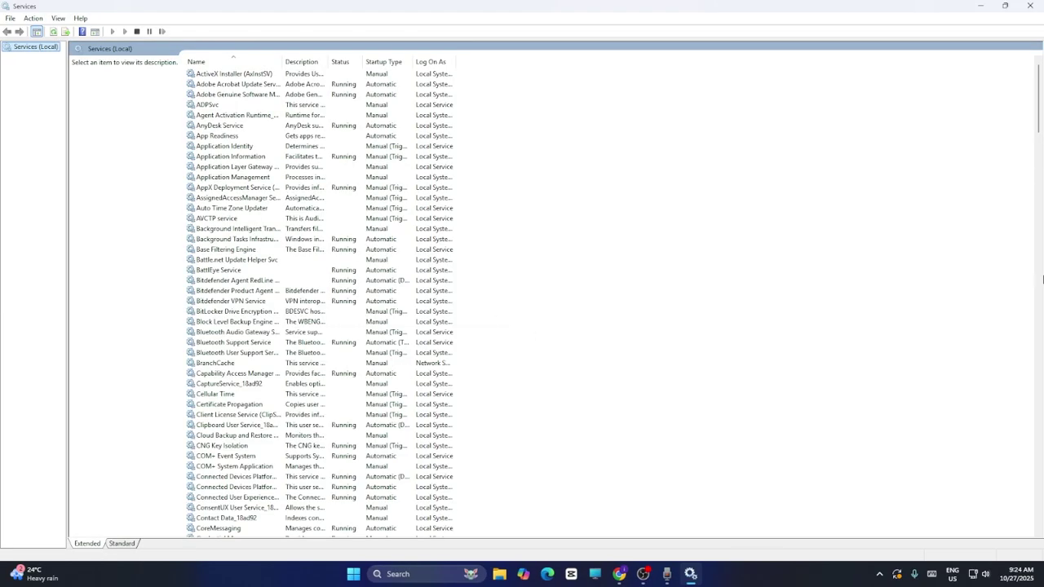
Set the Rockstar Game Library Service's startup type to Automatic, start the service, save its properties, and close Services.
{"action": "left_click_drag", "start_coordinate": [1037, 102], "coordinate": [1040, 369]}
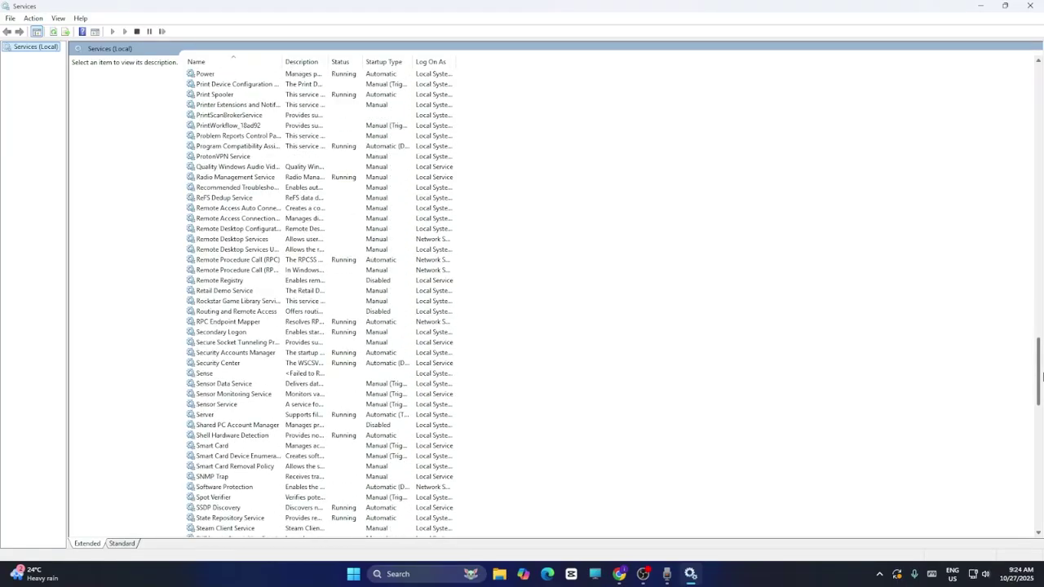
{"action": "left_click", "coordinate": [266, 301]}
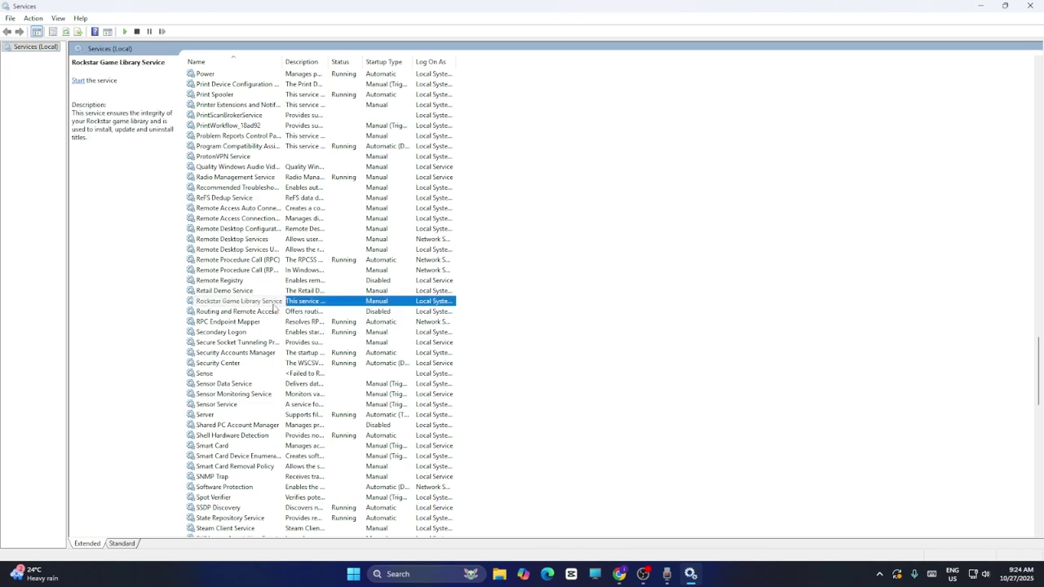
{"action": "right_click", "coordinate": [270, 303]}
{"action": "left_click", "coordinate": [324, 410]}
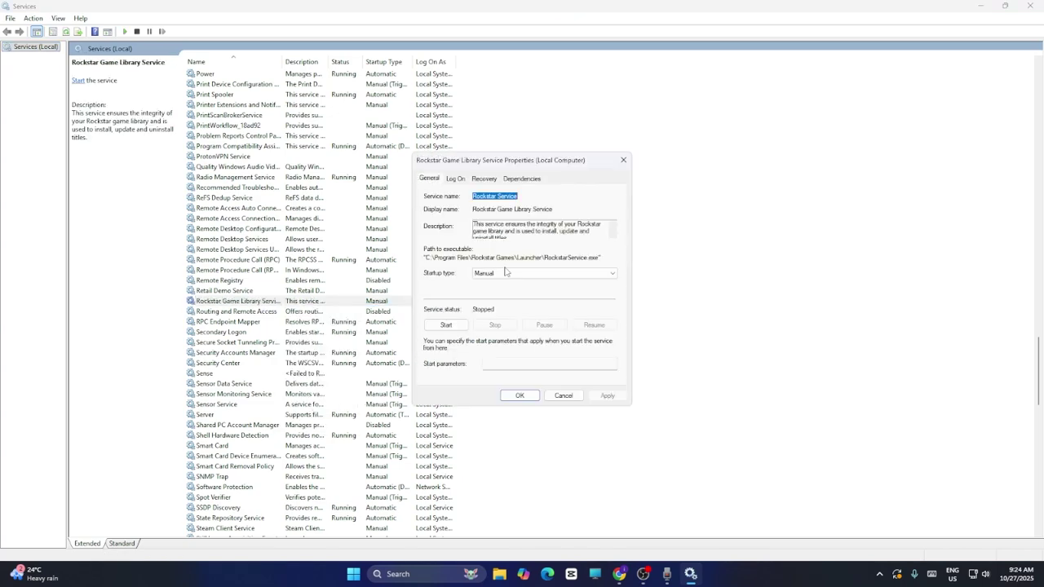
{"action": "left_click", "coordinate": [506, 273]}
{"action": "left_click", "coordinate": [495, 292]}
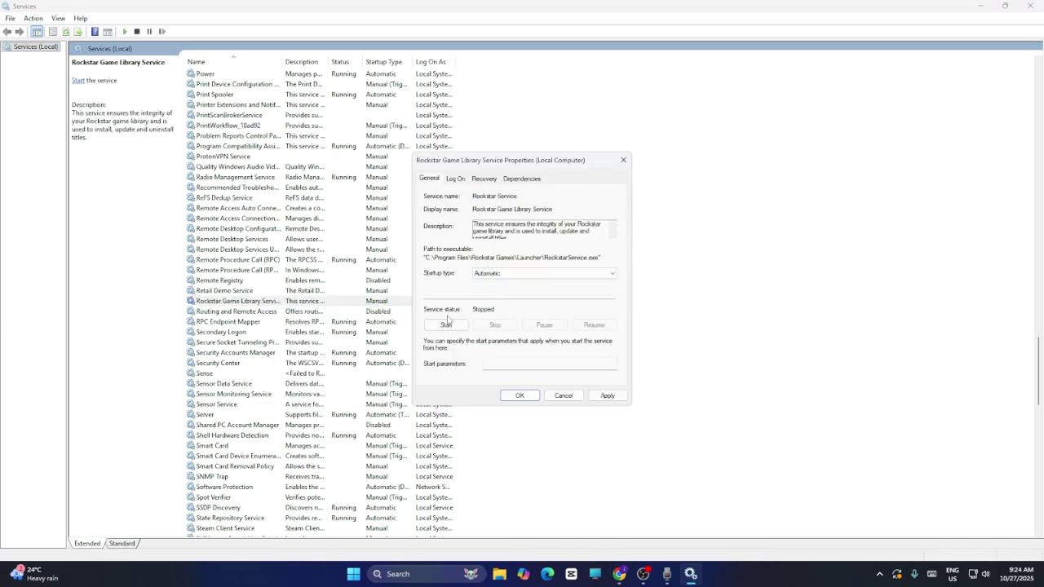
{"action": "left_click", "coordinate": [448, 327]}
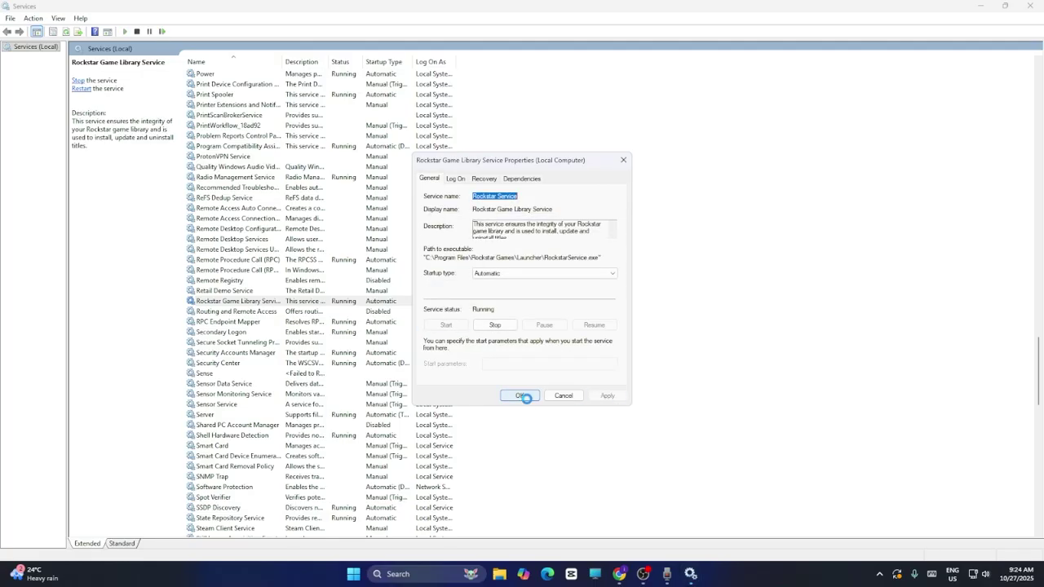
{"action": "left_click", "coordinate": [519, 396]}
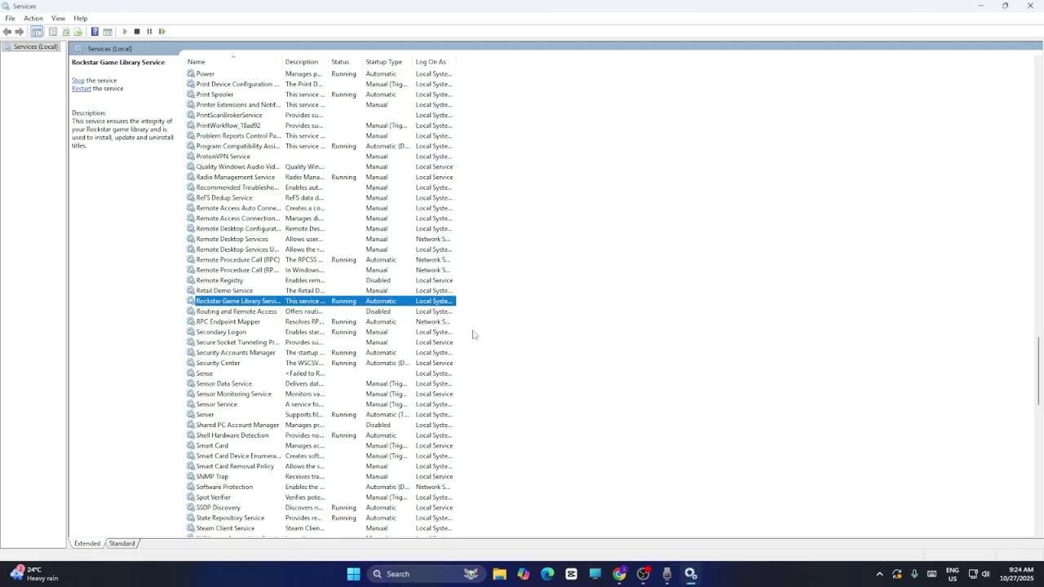
{"action": "left_click", "coordinate": [1033, 5]}
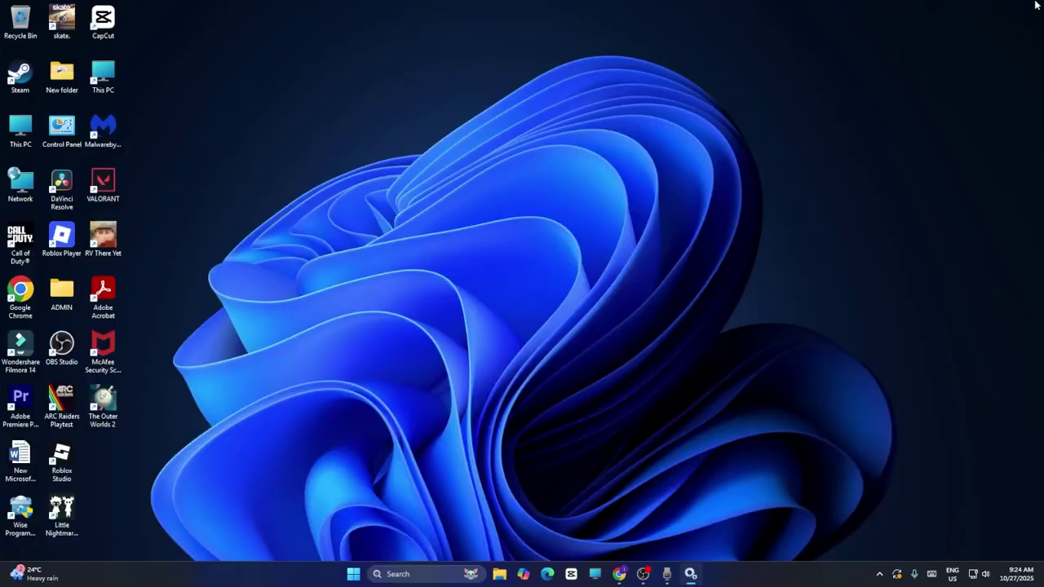